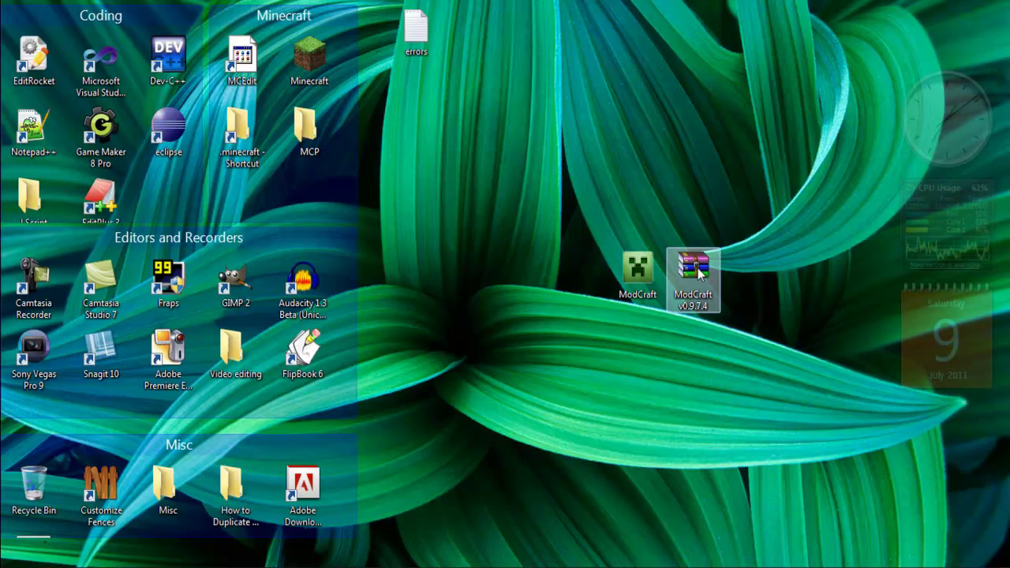
Create a new folder on the desktop and name it Modcraft
click(692, 309)
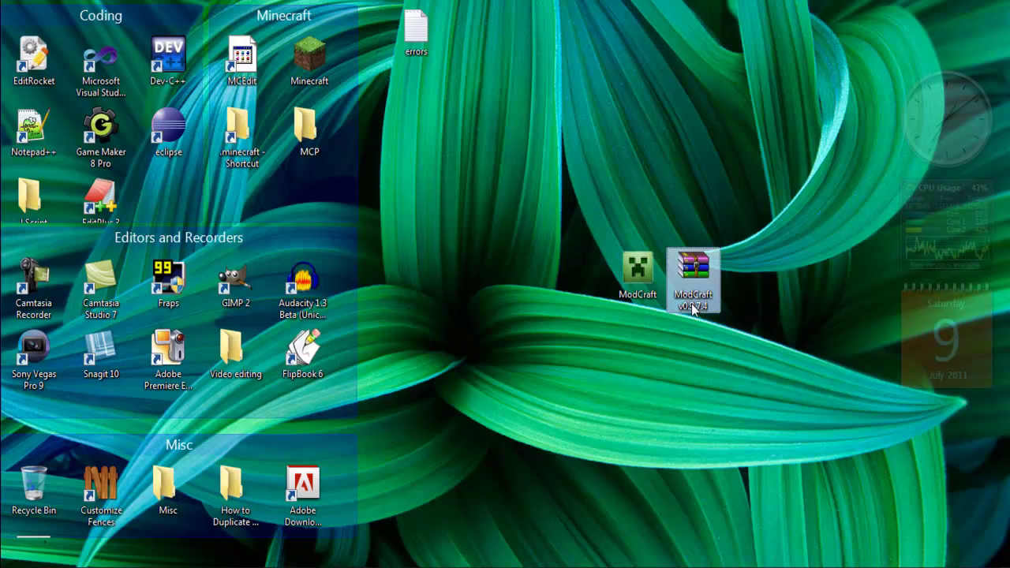
right_click(471, 233)
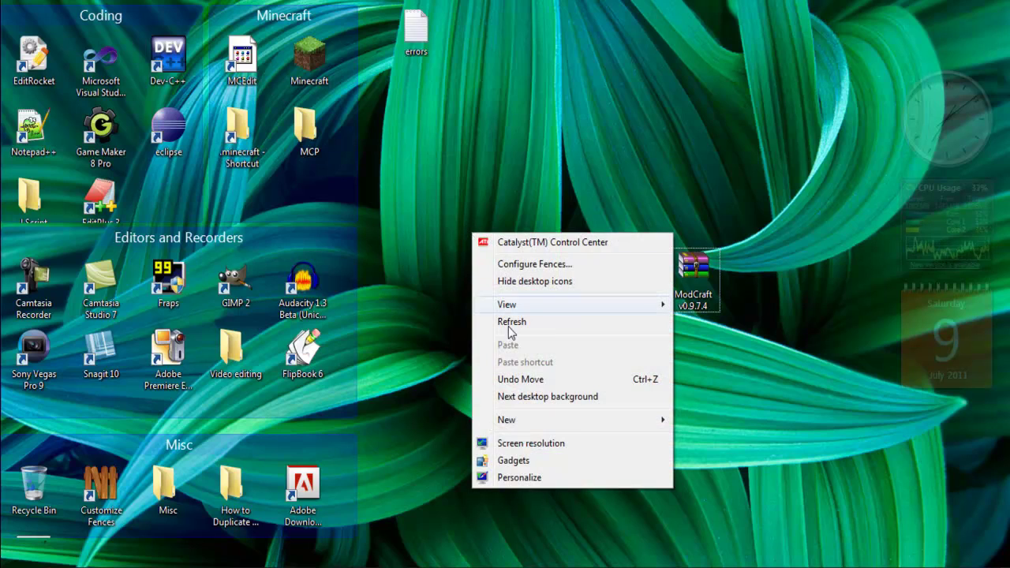
mouse_move(519, 429)
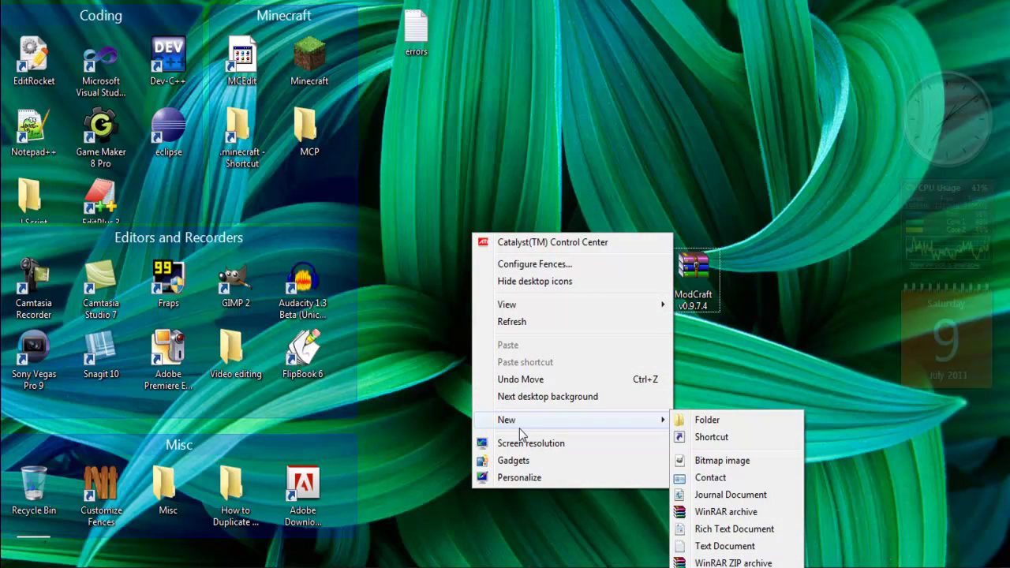
click(682, 424)
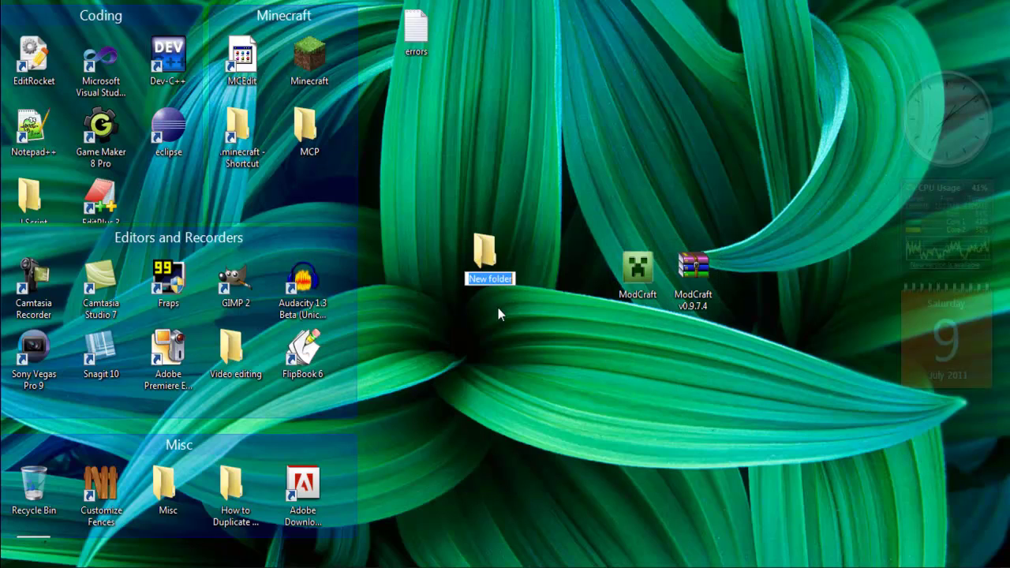
text(Modcraft)
key(Return)
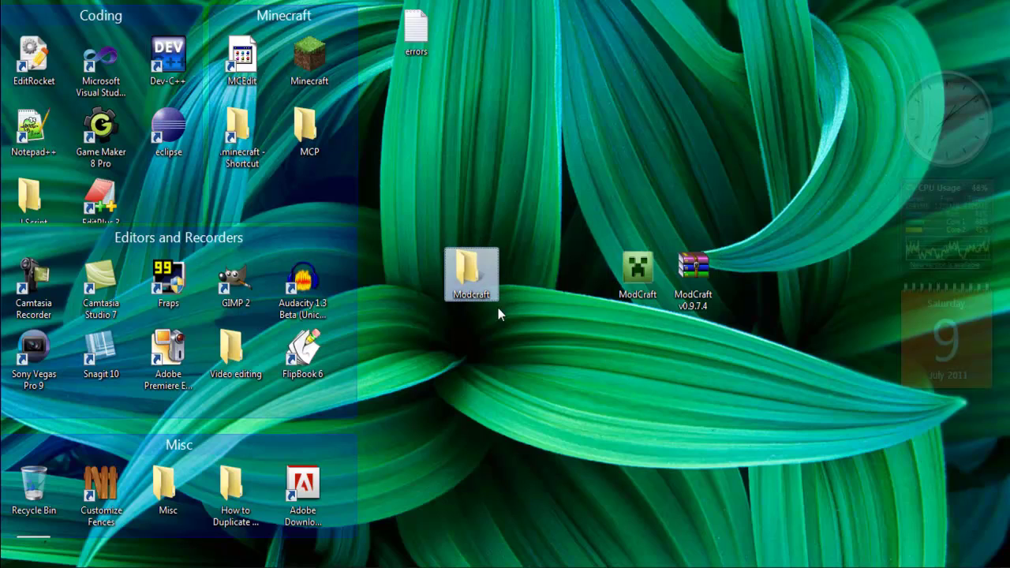
Extract the ModCraft v0.9.7.4 archive into the Modcraft desktop folder and close the archive
double_click(693, 272)
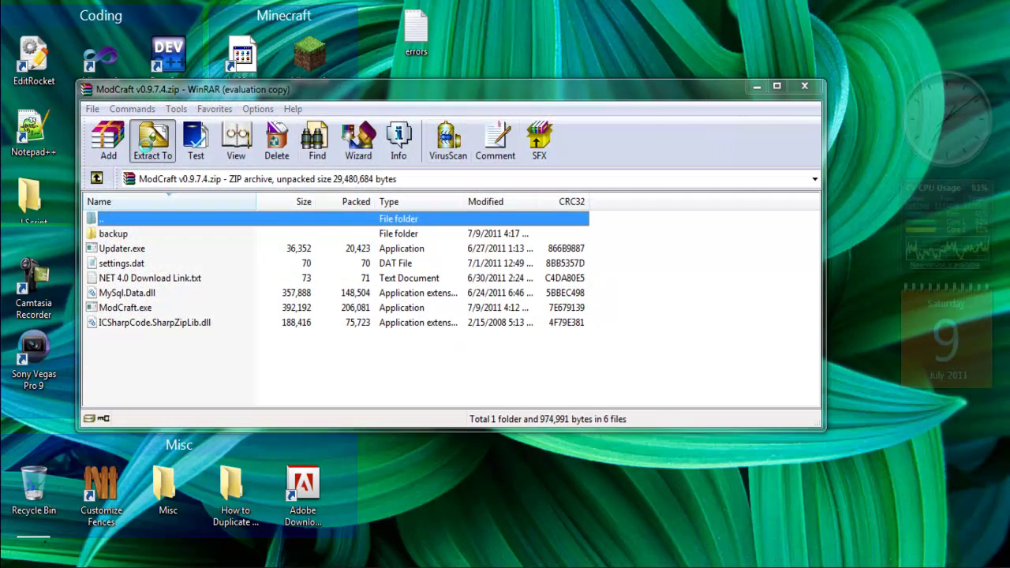
click(152, 141)
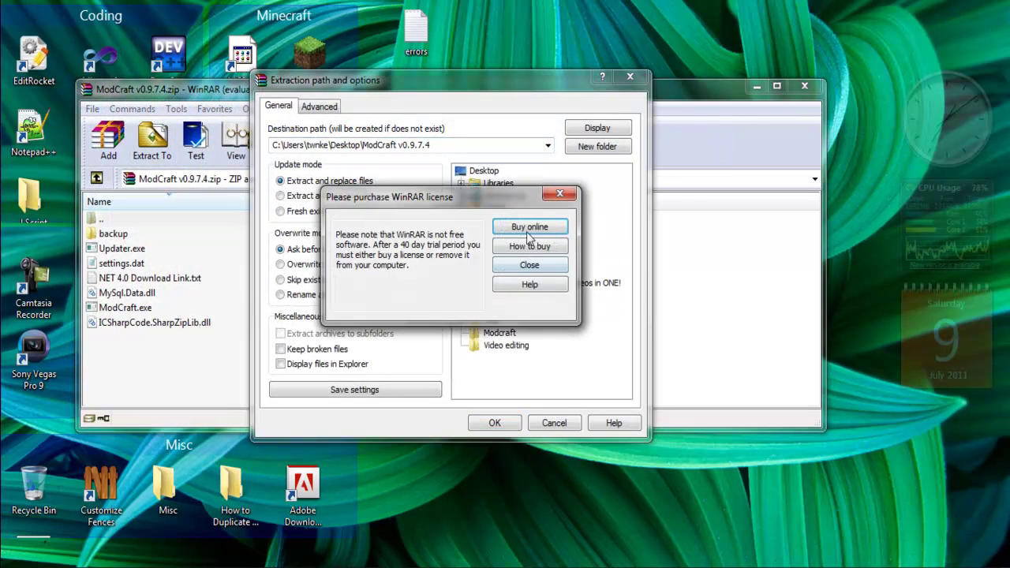
click(528, 265)
click(501, 332)
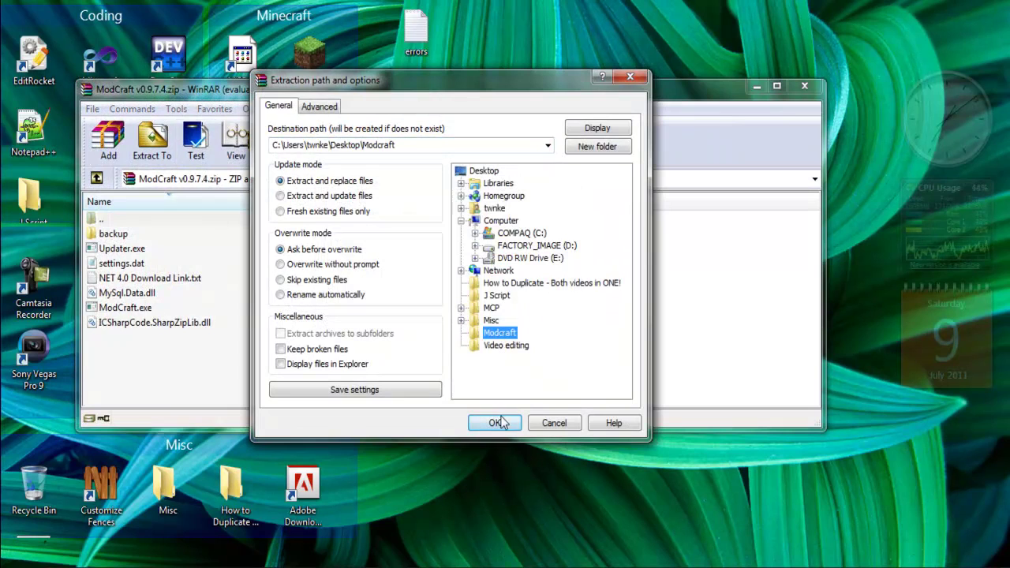
click(497, 423)
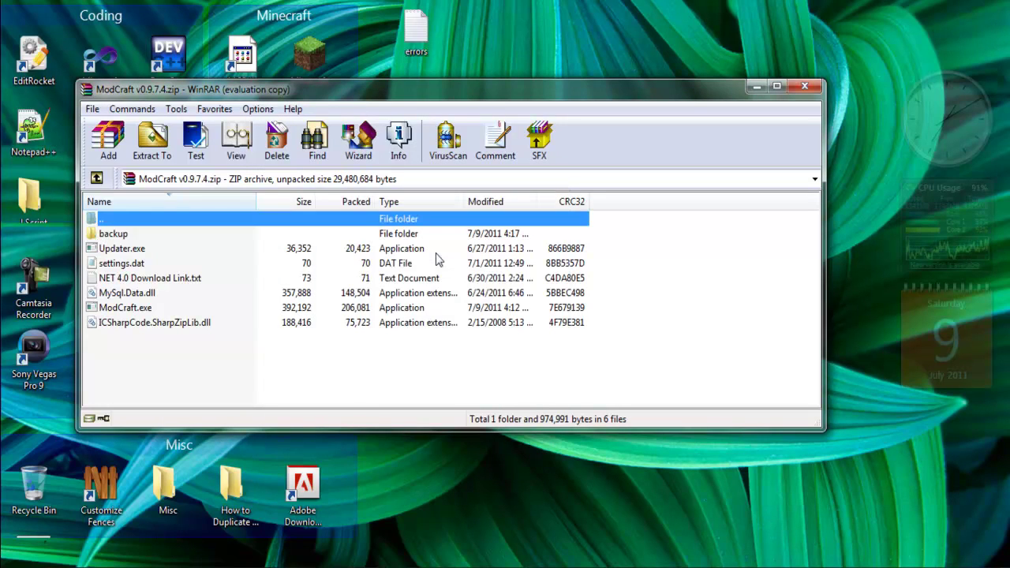
click(805, 87)
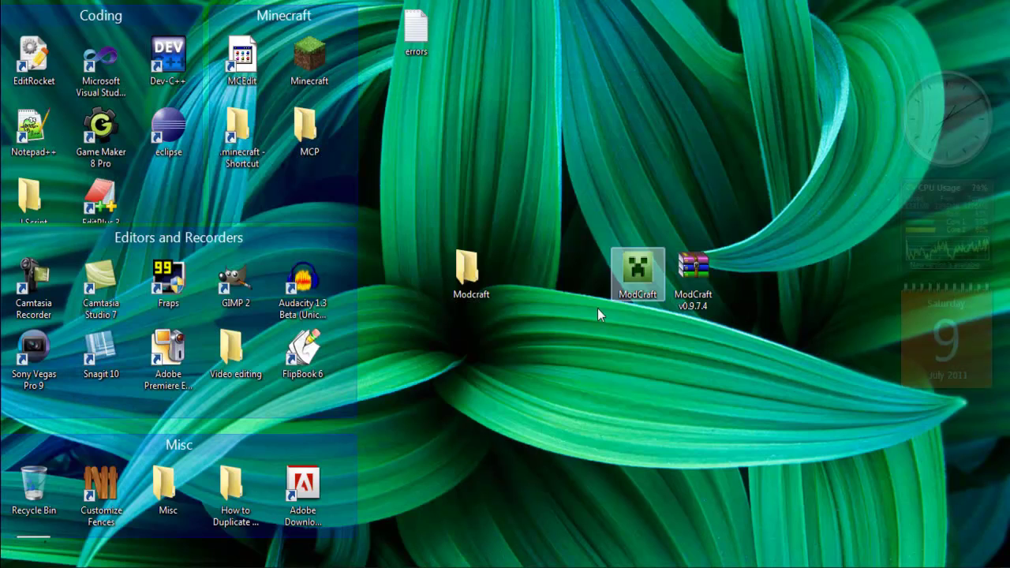
Open the Modcraft folder and launch the ModCraft application from it
double_click(471, 270)
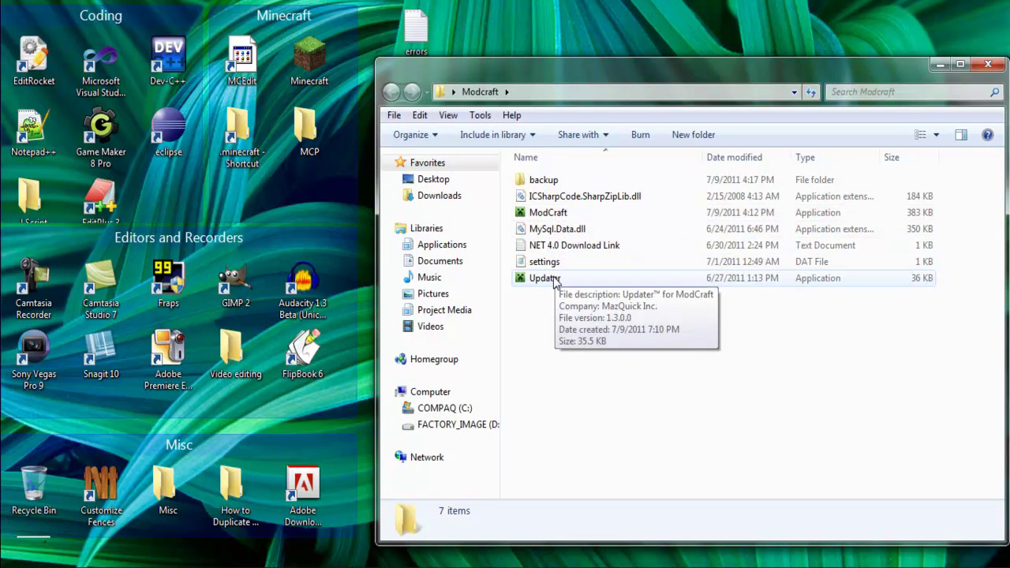
click(550, 217)
double_click(550, 218)
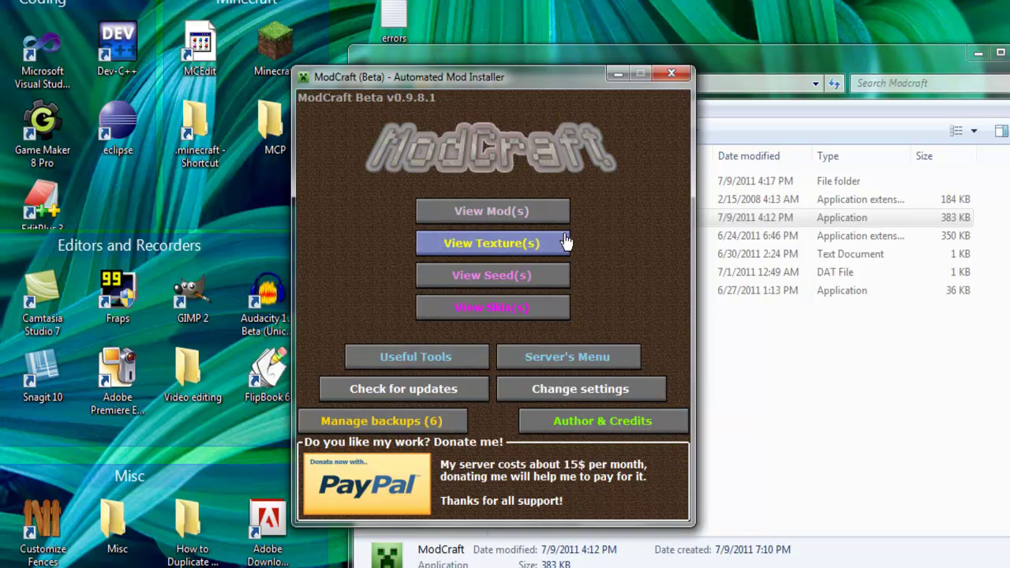
Open the texture pack viewer and expand the 64x64, 32x32, 16x16 and Required Tool categories
click(525, 251)
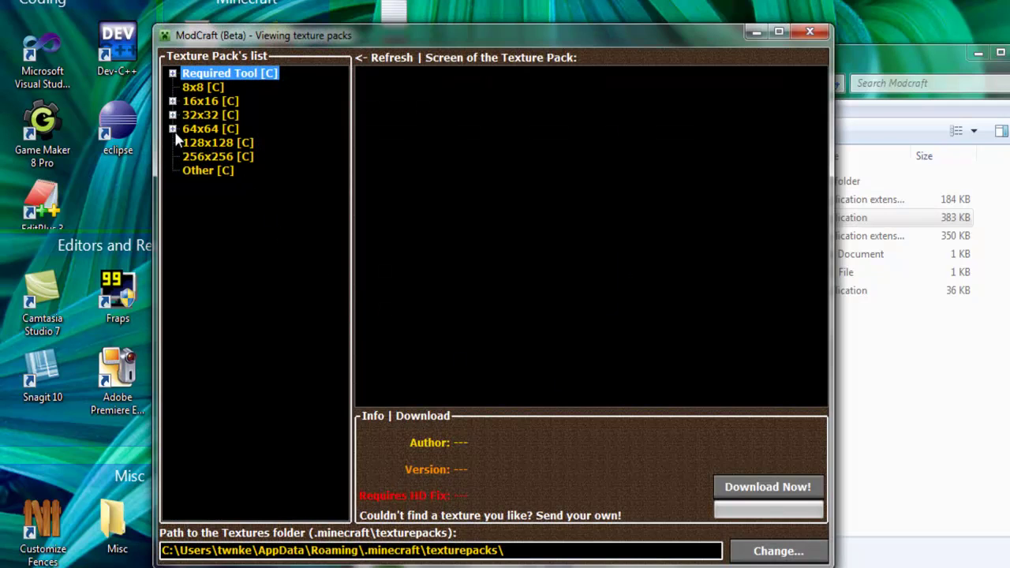
click(172, 128)
click(172, 114)
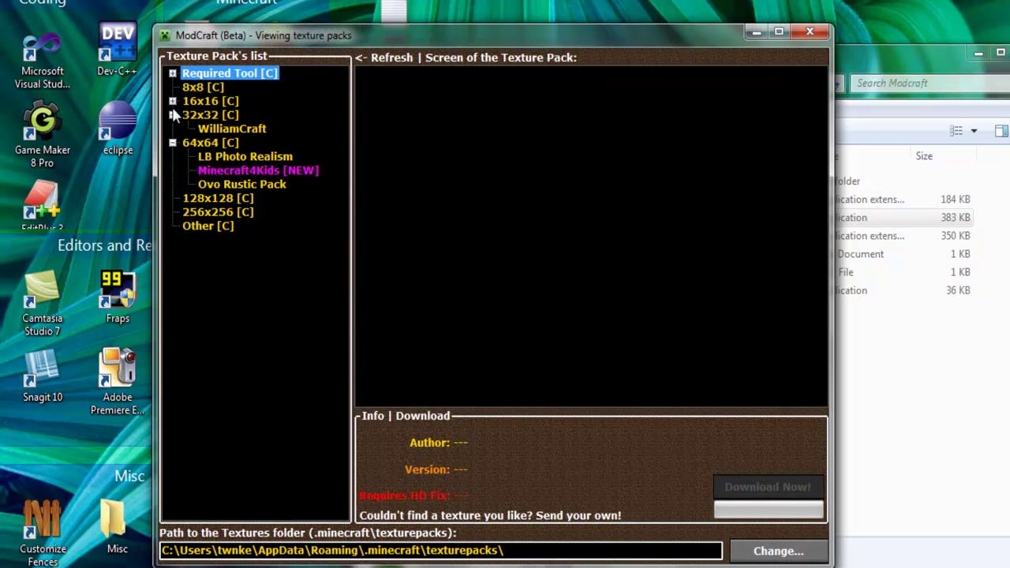
click(172, 101)
click(172, 73)
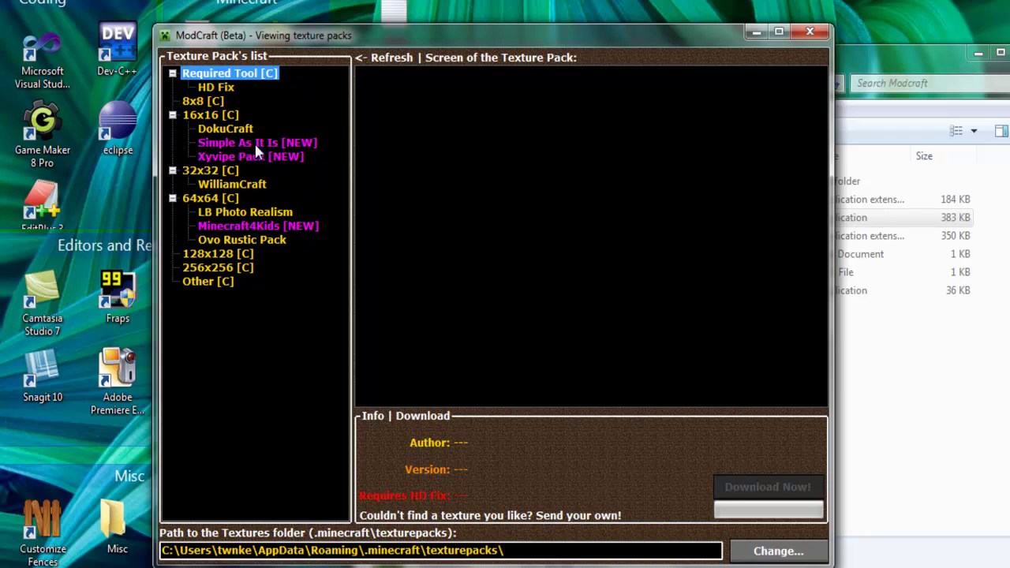
key(ctrl+a)
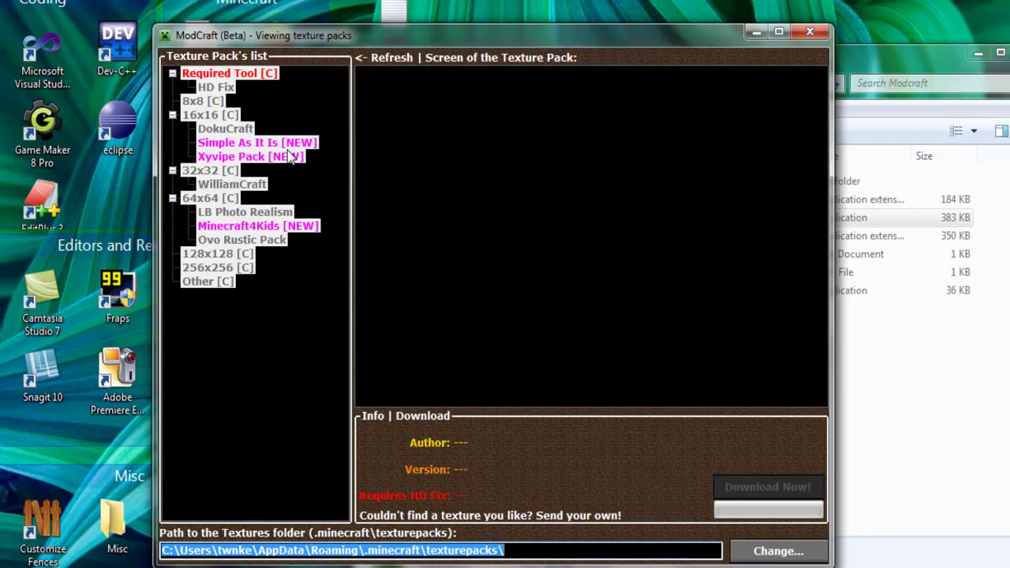
Download the Simple As It Is texture pack and close the texture pack viewer
click(284, 146)
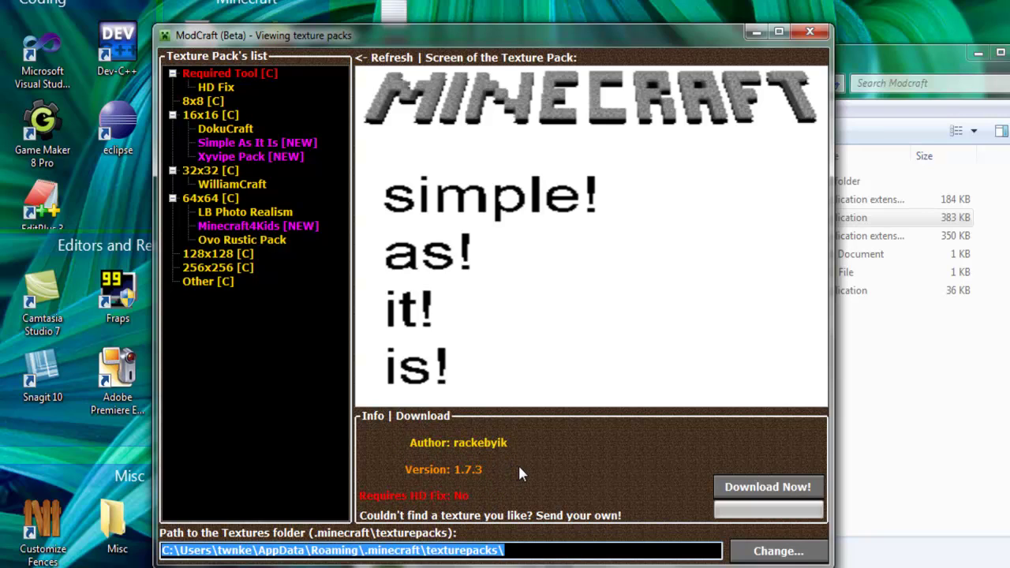
click(767, 487)
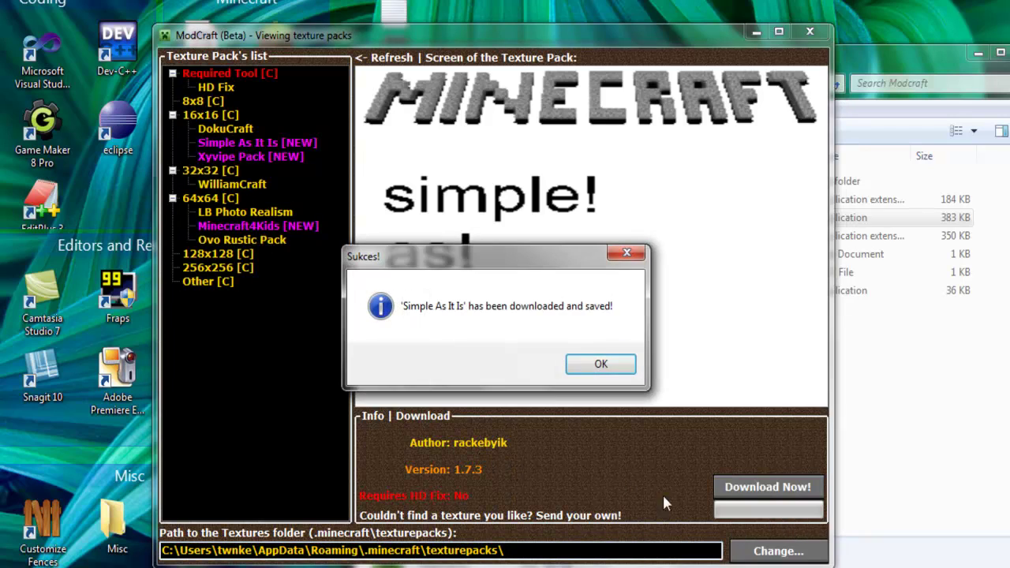
click(602, 366)
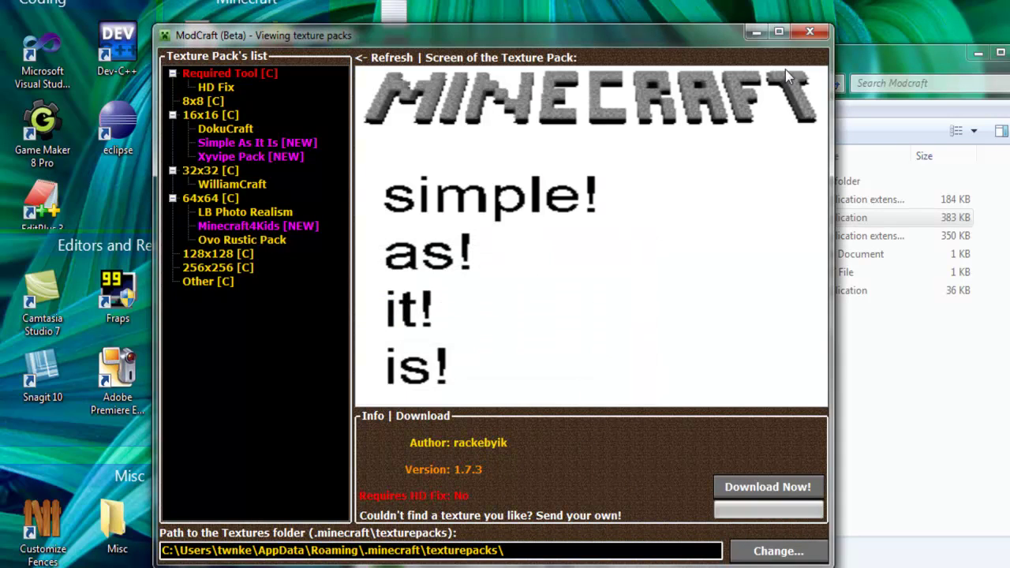
click(806, 36)
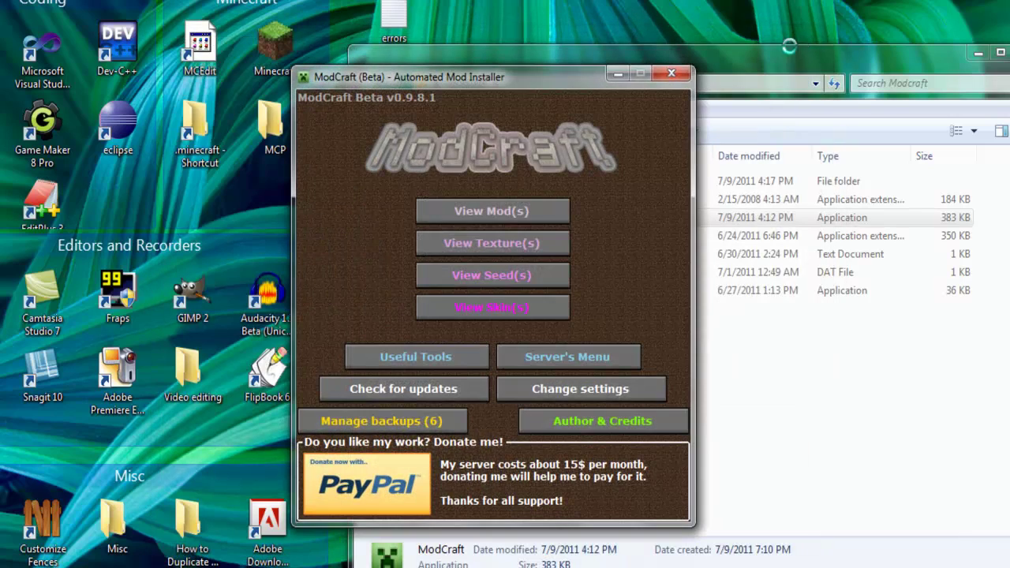
Open the mod viewer and install Single Player Commands from the Top 10 Downloads category
click(481, 212)
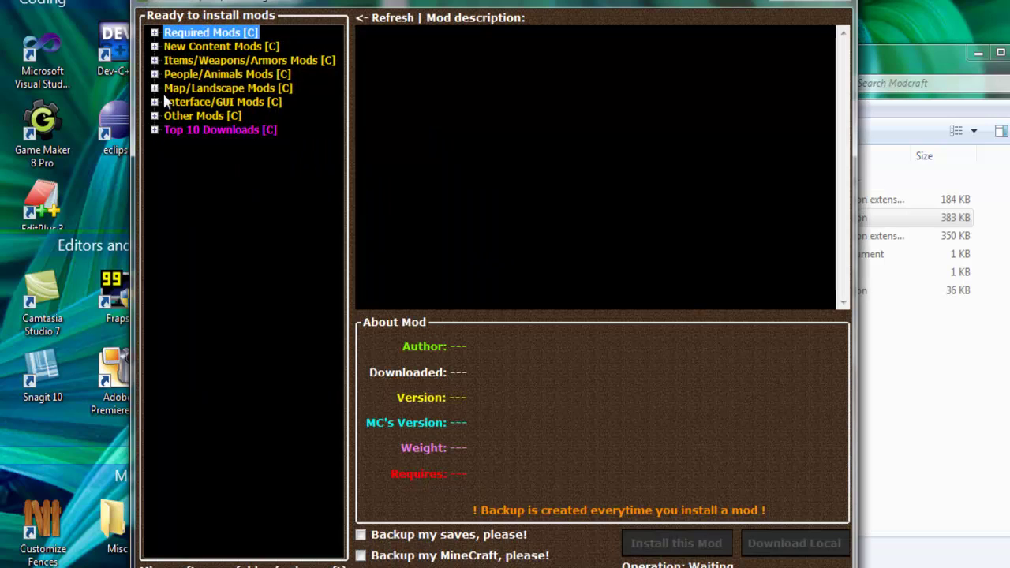
click(155, 129)
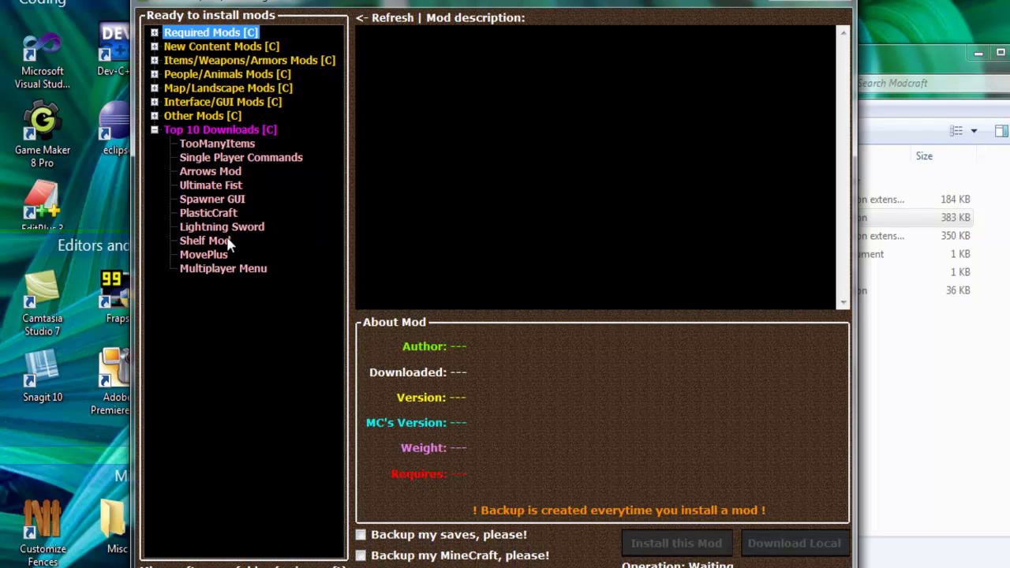
click(230, 158)
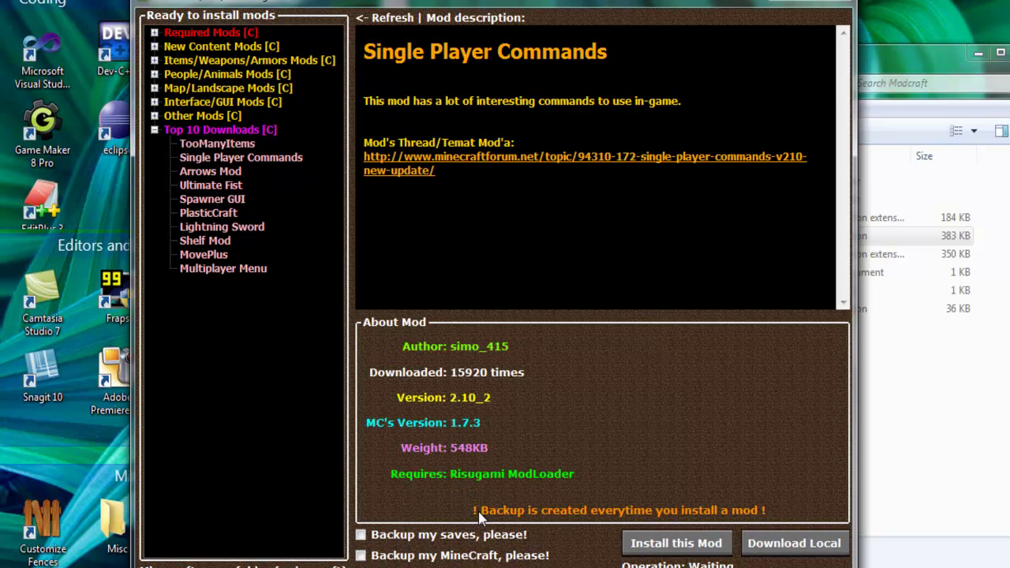
click(659, 548)
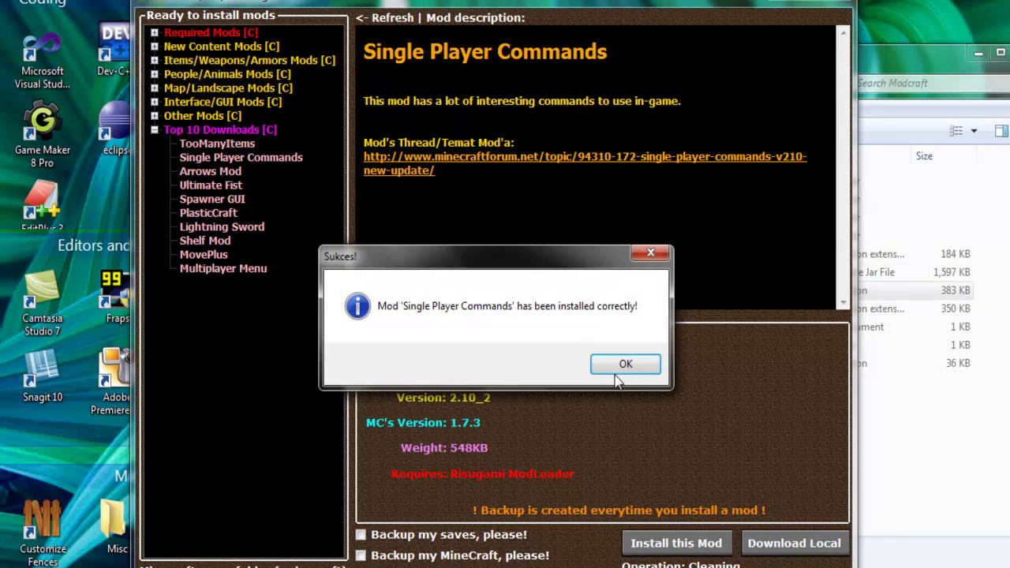
click(672, 364)
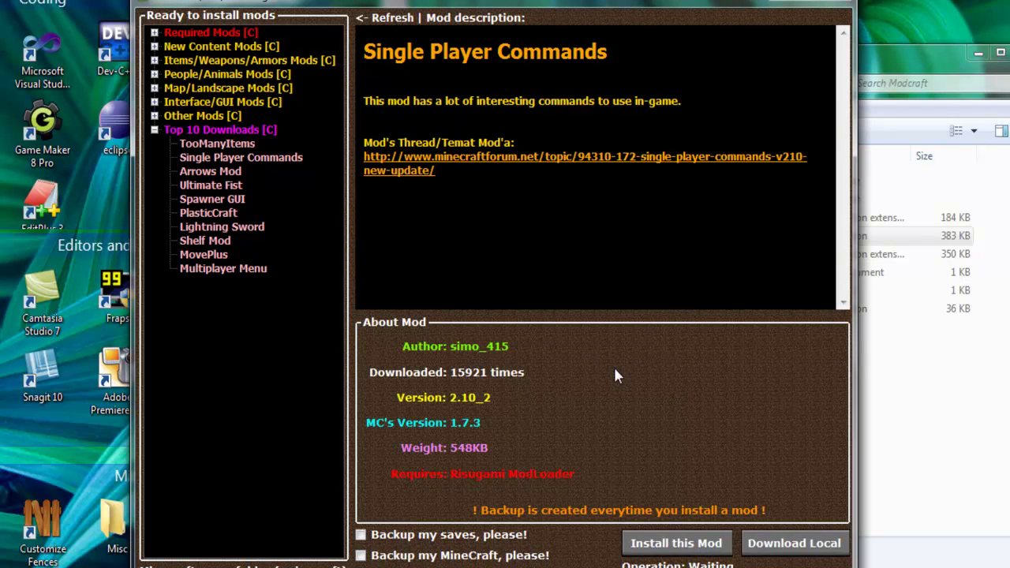
Install Risugami ModLoader from the Required Mods category
click(154, 33)
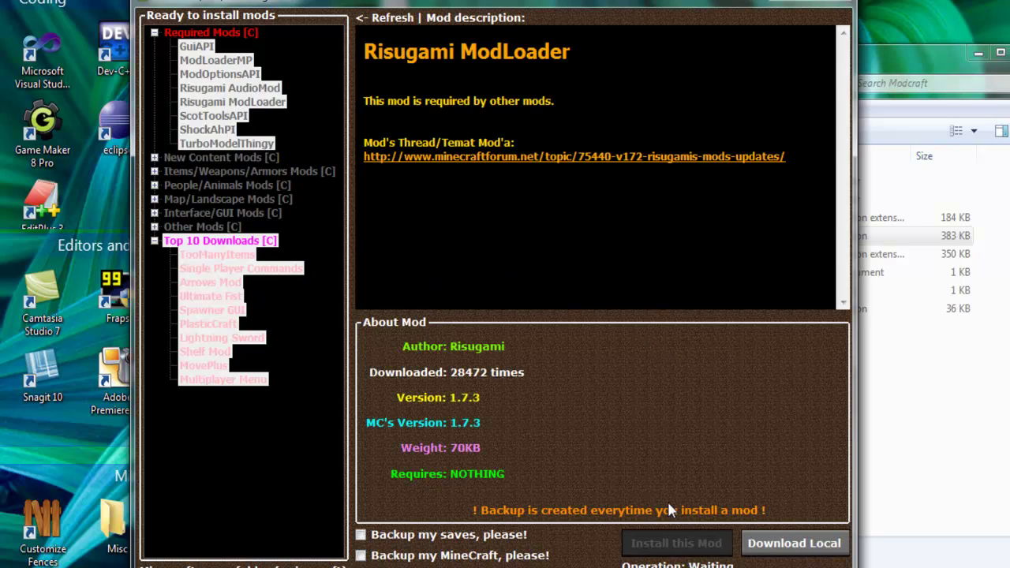
click(668, 545)
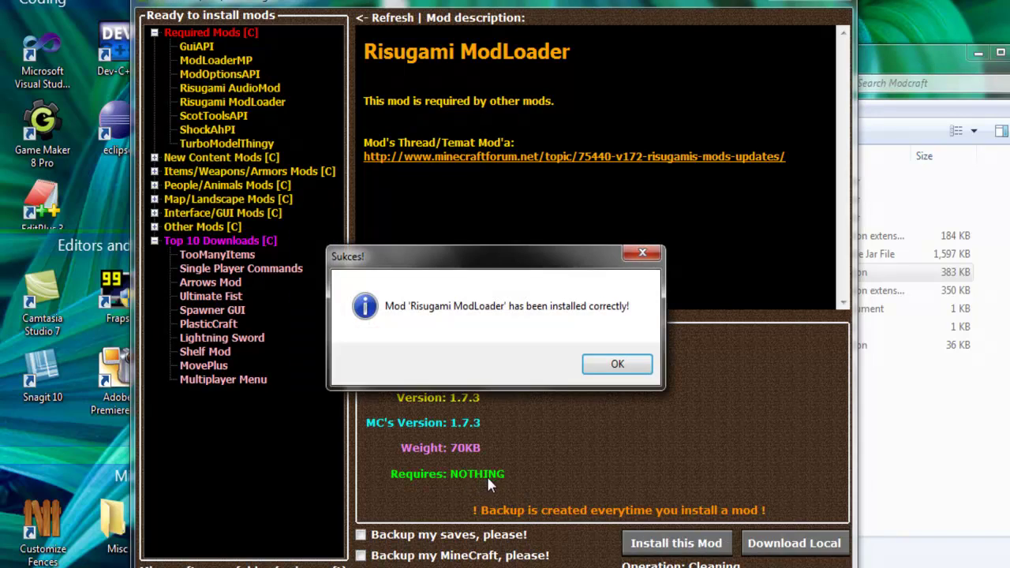
click(643, 365)
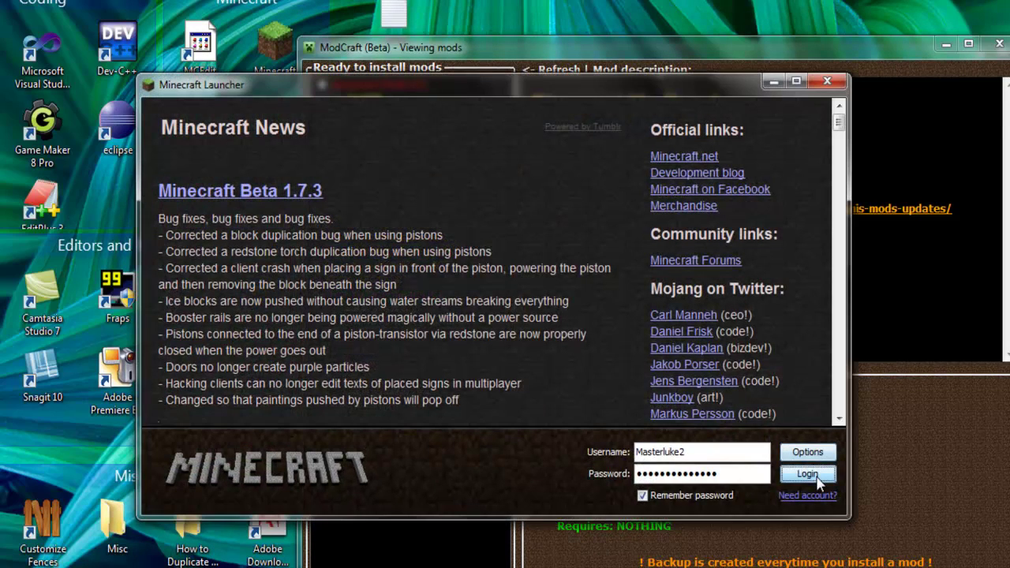
Log in to Minecraft with the saved account and create a new singleplayer world, entering "Te" as its name
click(818, 478)
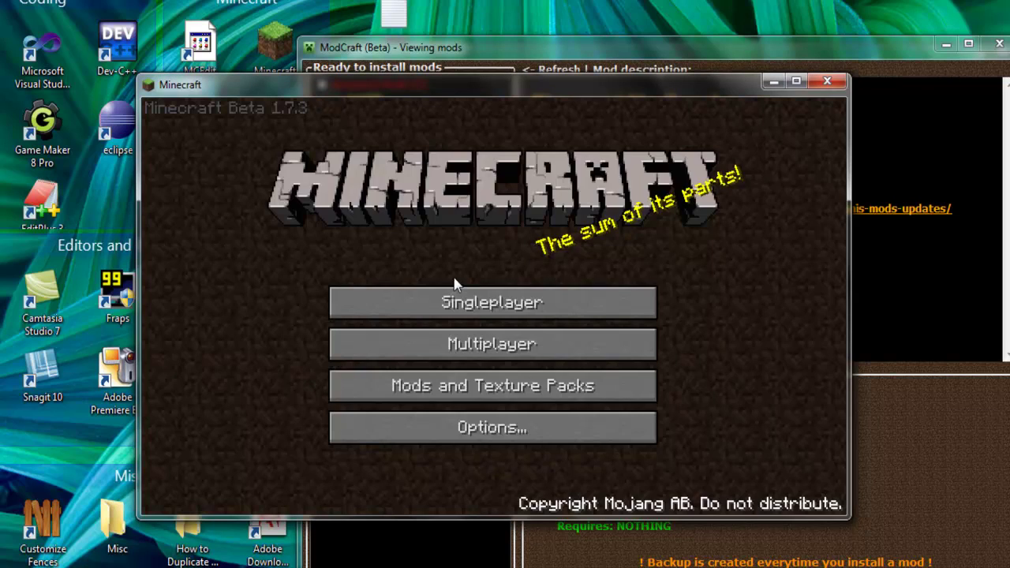
click(459, 301)
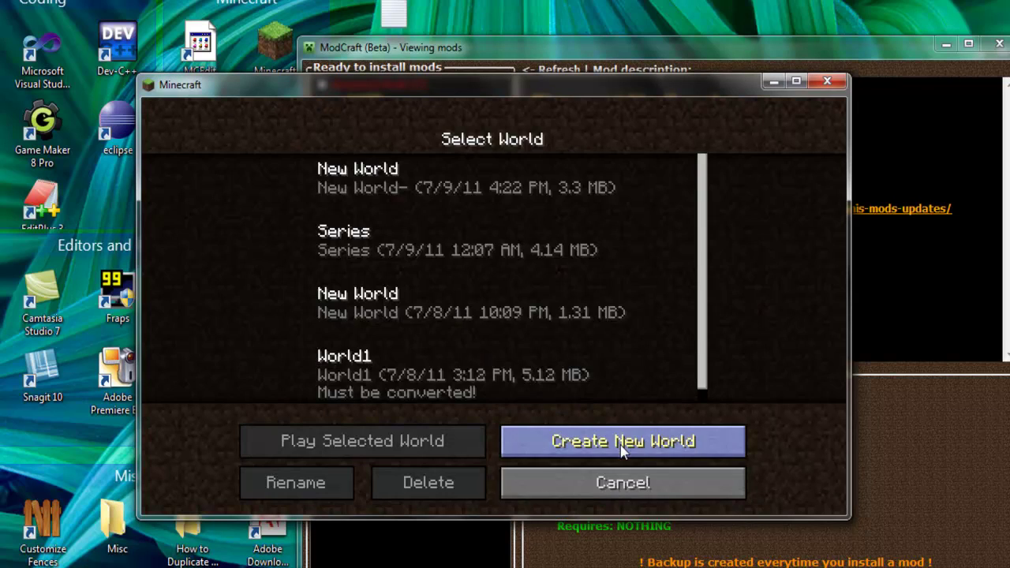
click(684, 447)
key(BackSpace)
key(BackSpace)
key(BackSpace)
key(BackSpace)
key(BackSpace)
key(BackSpace)
key(BackSpace)
key(BackSpace)
key(BackSpace)
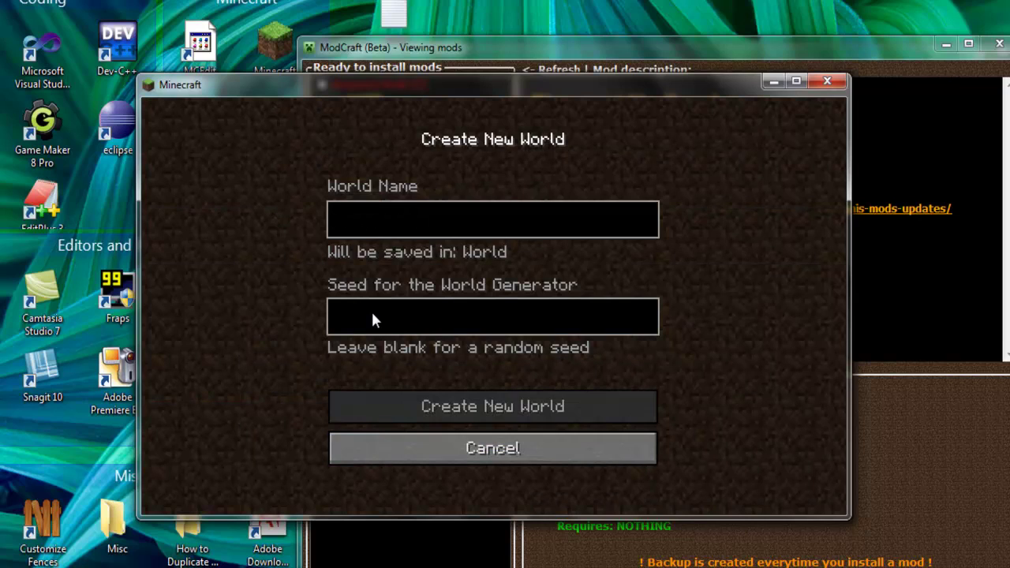
text(Te)
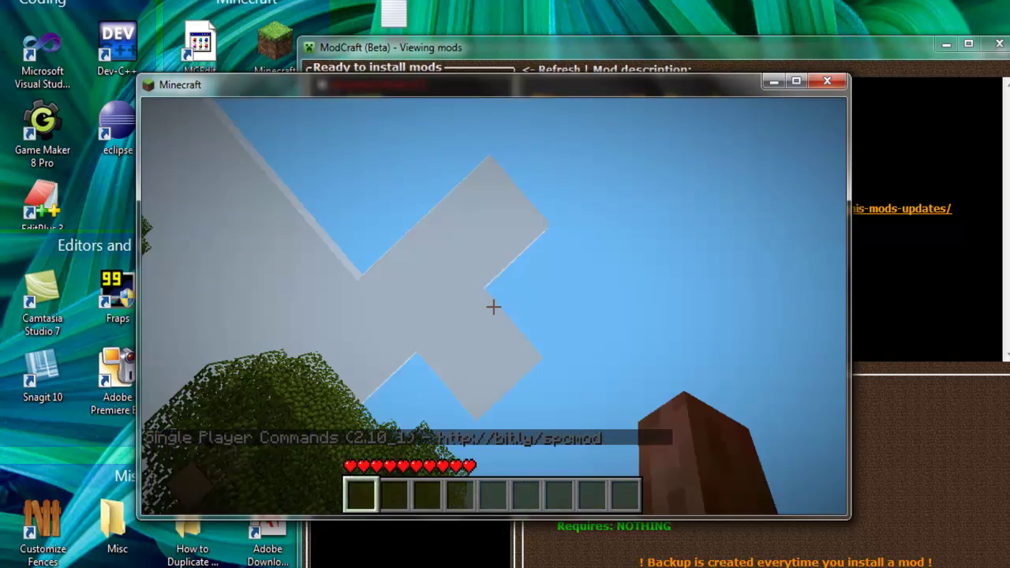
Turn on flying in the new world with the fly command
text(t)
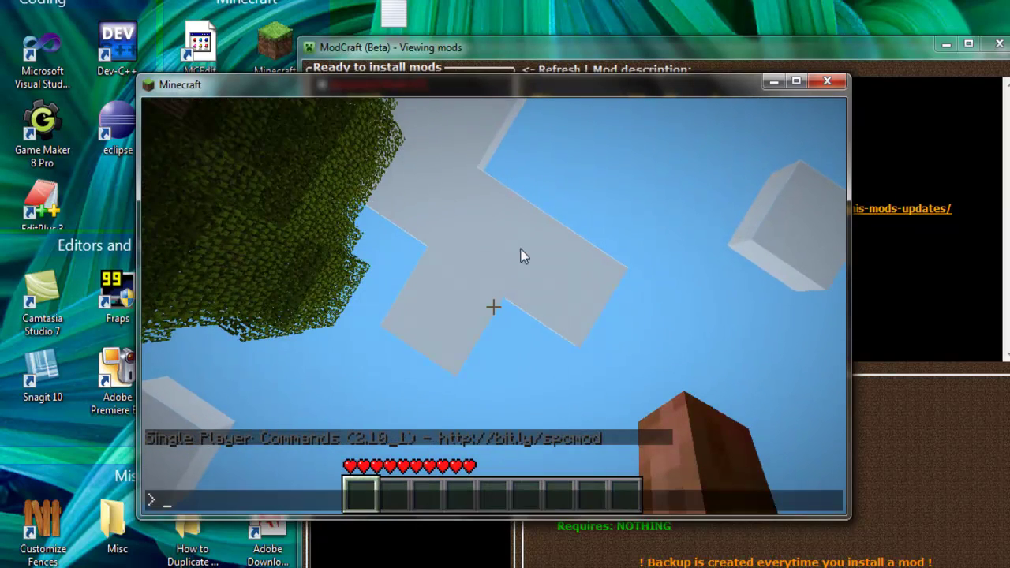
text(fly)
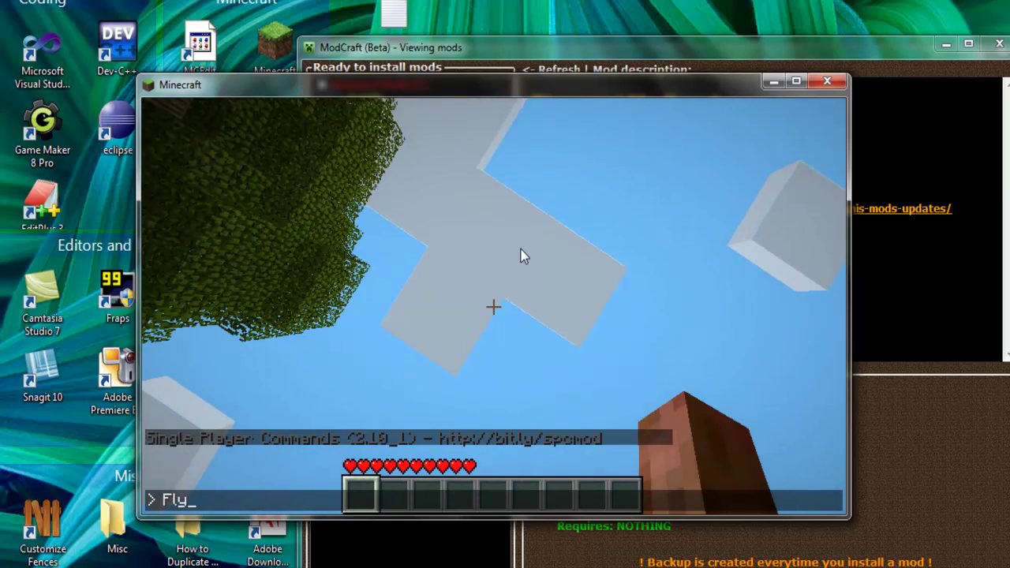
key(Return)
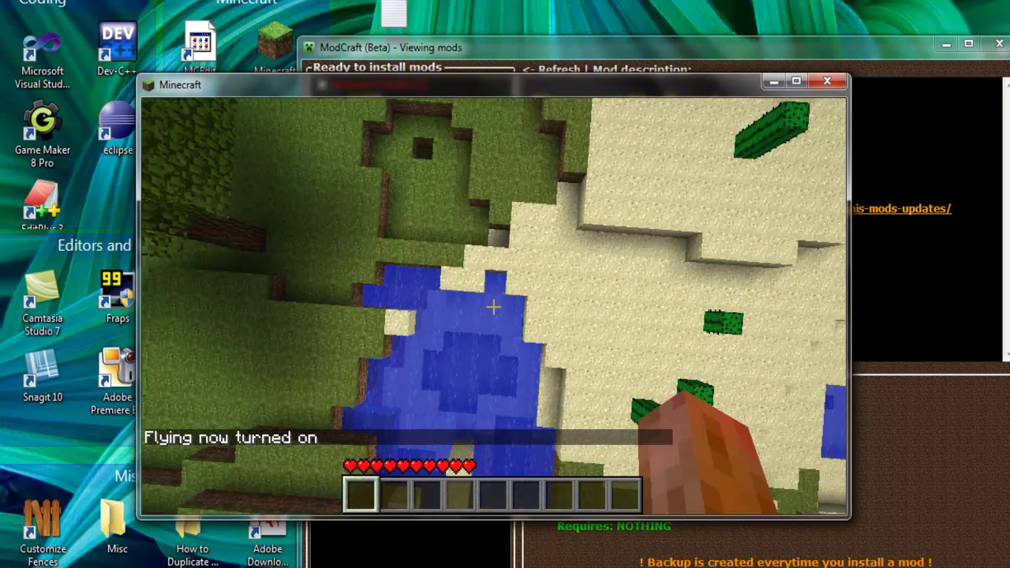
Examine the TooManyItems item list in the player's inventory and return to the game
key(t)
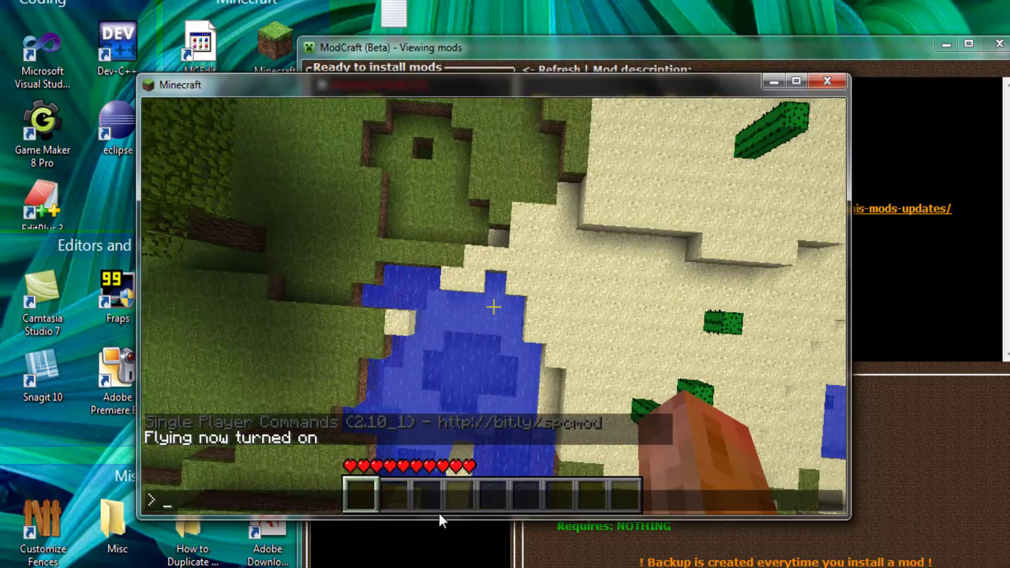
key(Escape)
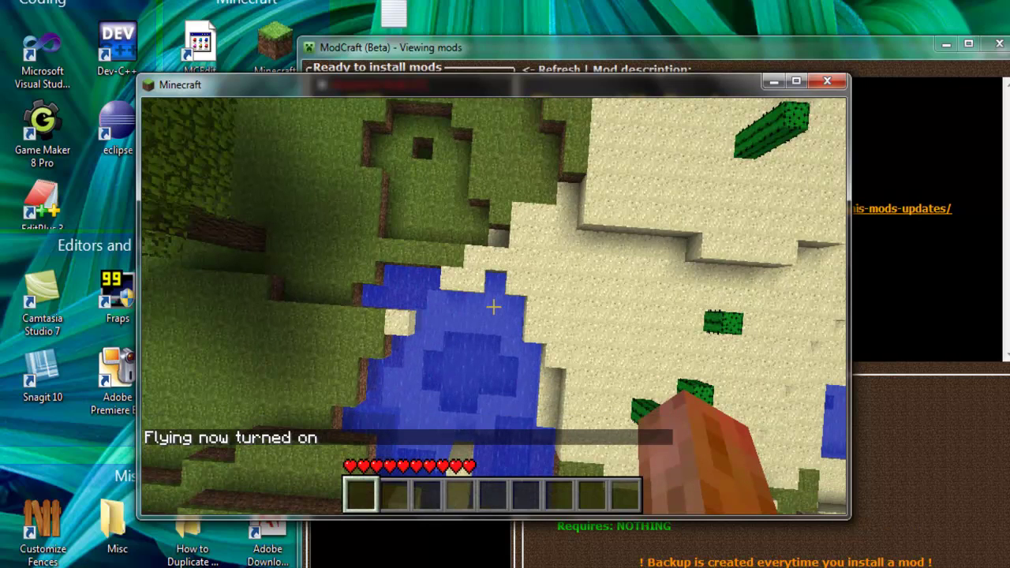
key(e)
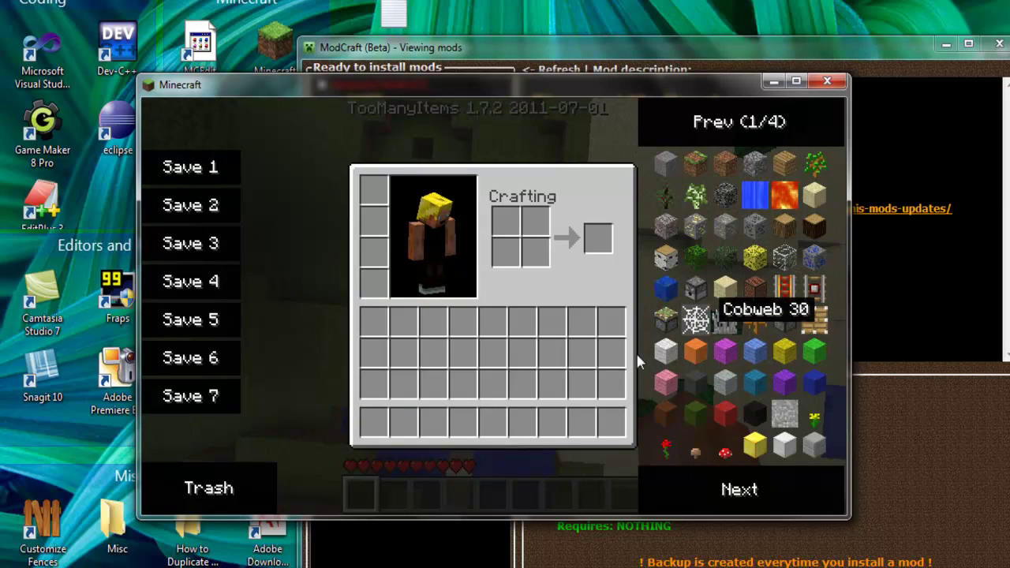
key(e)
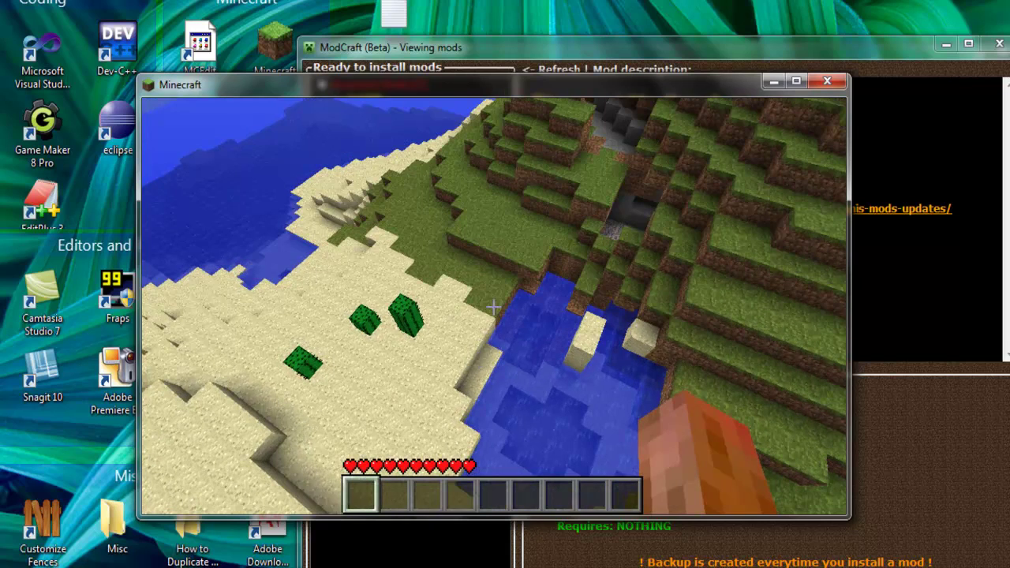